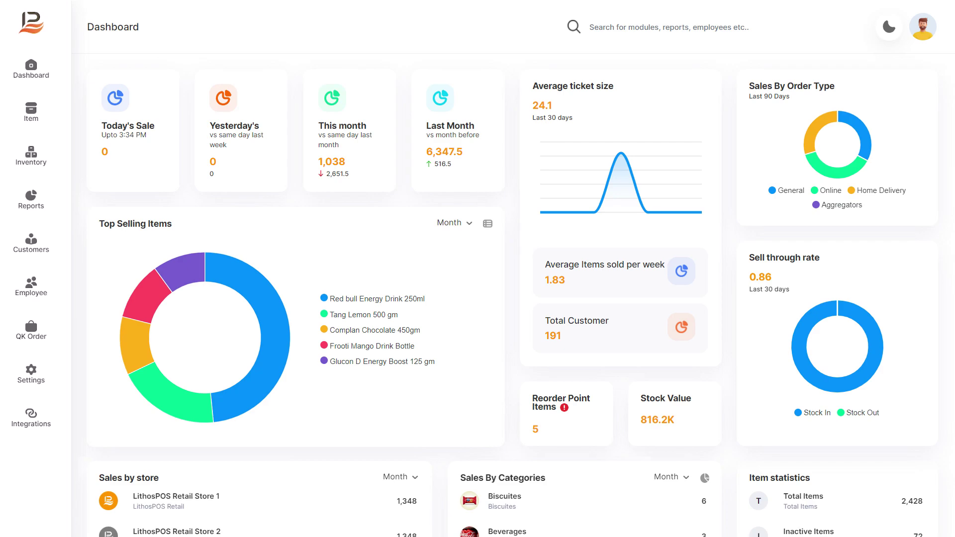
# Open the Items page from the left sidebar, showing an empty item list
pyautogui.click(95, 57)
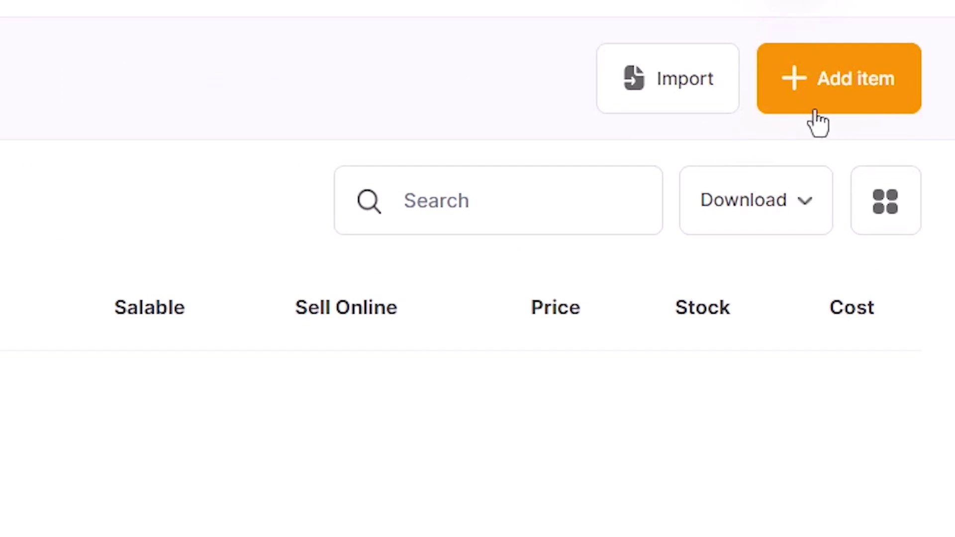
# Add a standard item named 'Sunglass' and assign it a newly created 'Sunglass' category
pyautogui.click(815, 112)
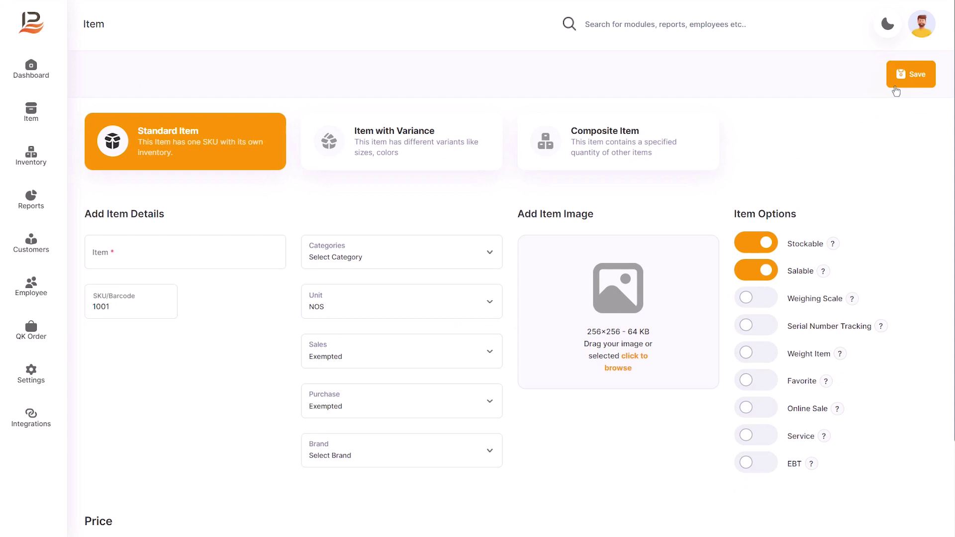
pyautogui.click(165, 252)
pyautogui.write('Sunglass')
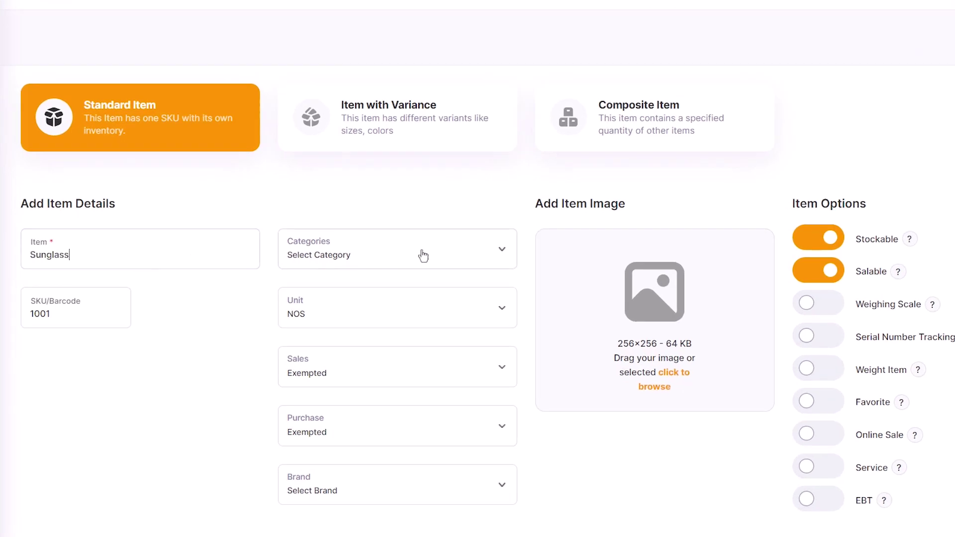
pyautogui.click(423, 255)
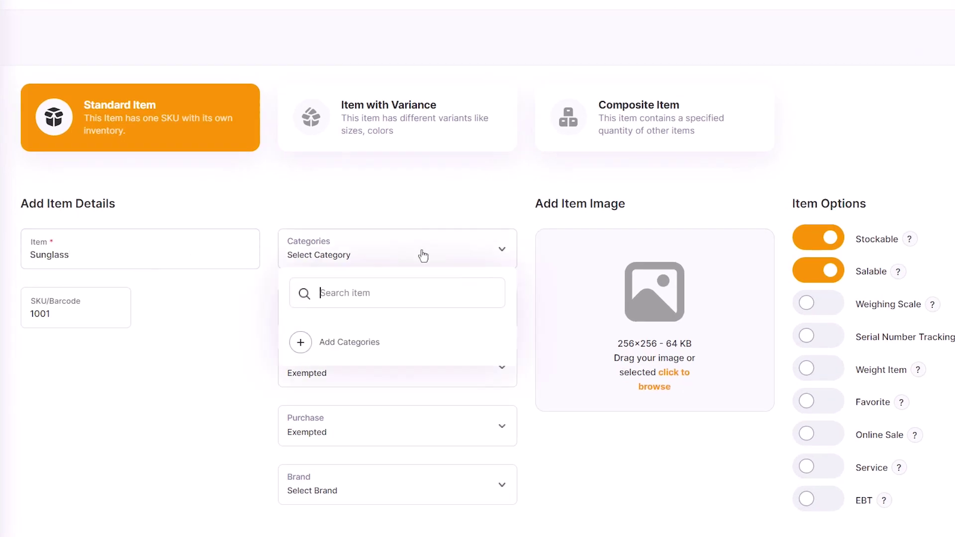
pyautogui.write('Sungla')
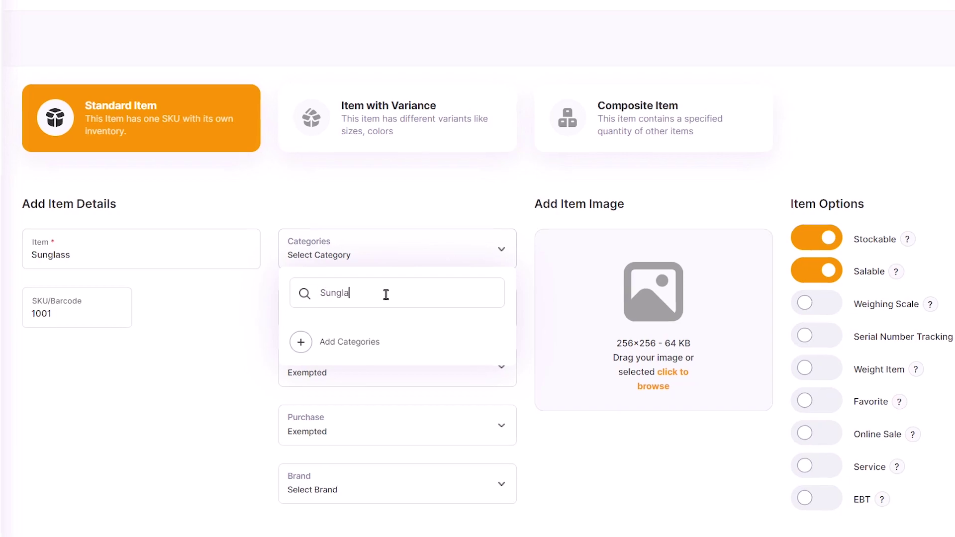
pyautogui.write('ss')
pyautogui.click(349, 342)
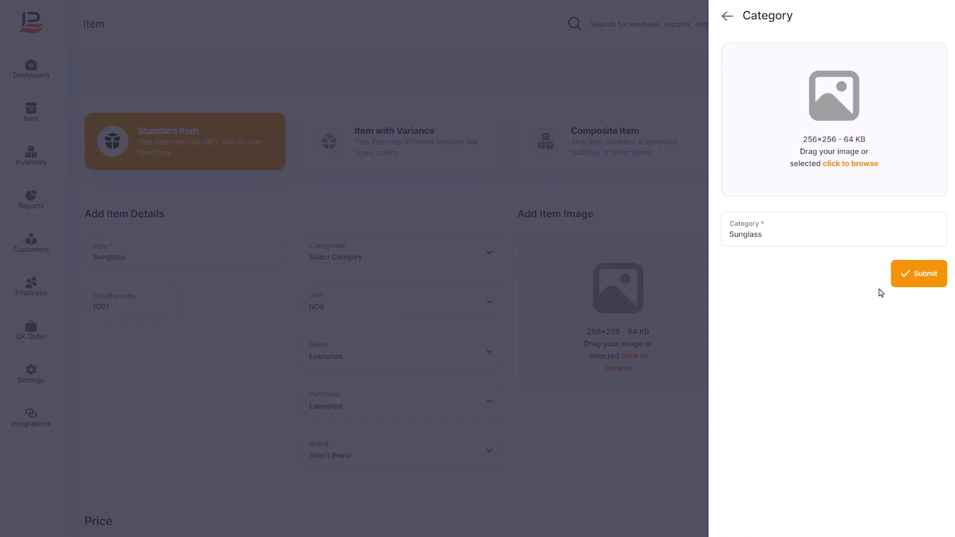
pyautogui.click(918, 274)
pyautogui.click(467, 313)
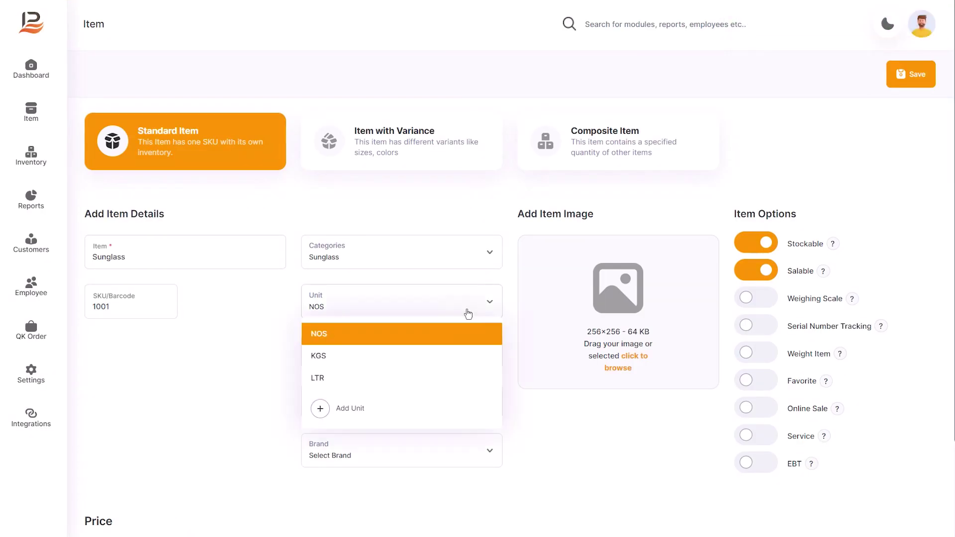
pyautogui.click(466, 339)
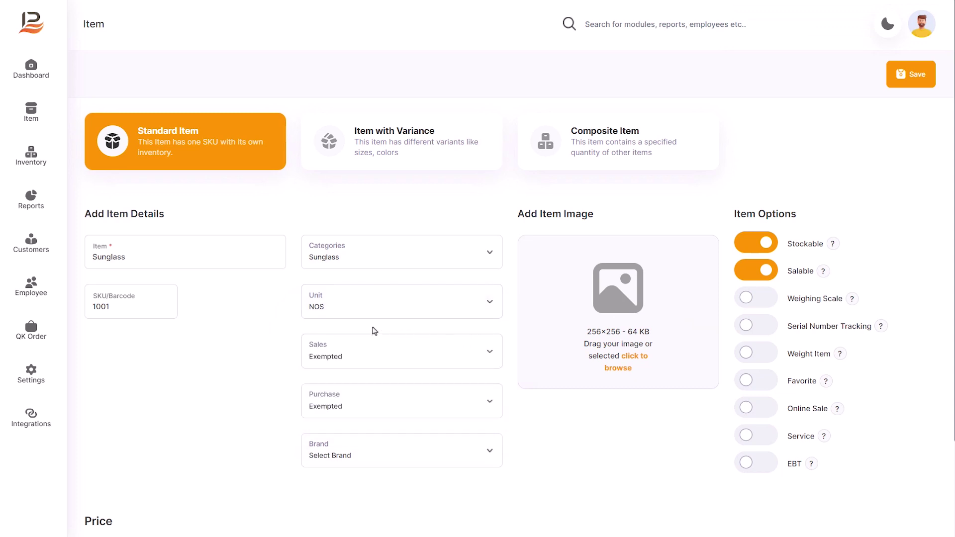
pyautogui.click(143, 313)
pyautogui.moveTo(143, 312); pyautogui.dragTo(93, 311)
pyautogui.click(420, 360)
# Set sales and purchase taxes to 5% and create a new 'Ray-Ban' brand
pyautogui.click(373, 446)
pyautogui.click(381, 412)
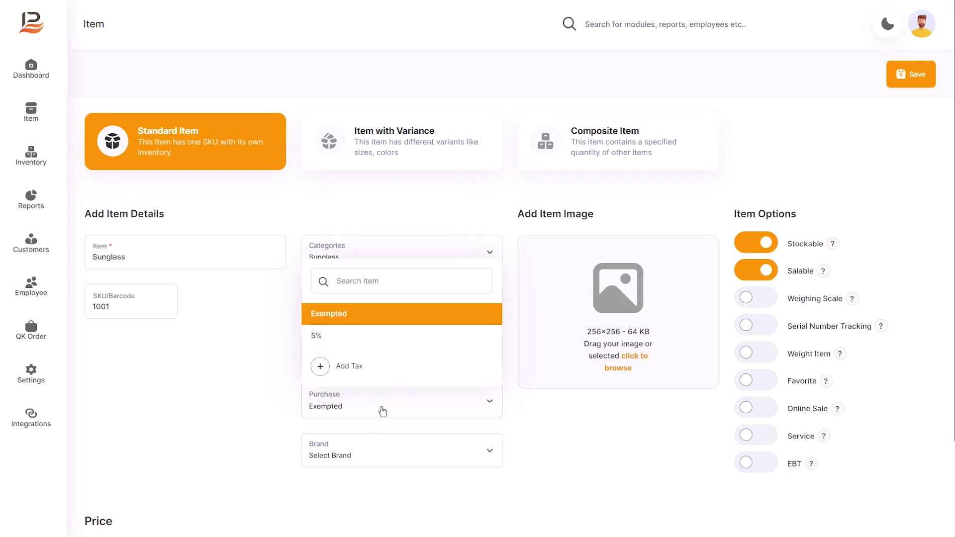
pyautogui.click(380, 343)
pyautogui.click(373, 451)
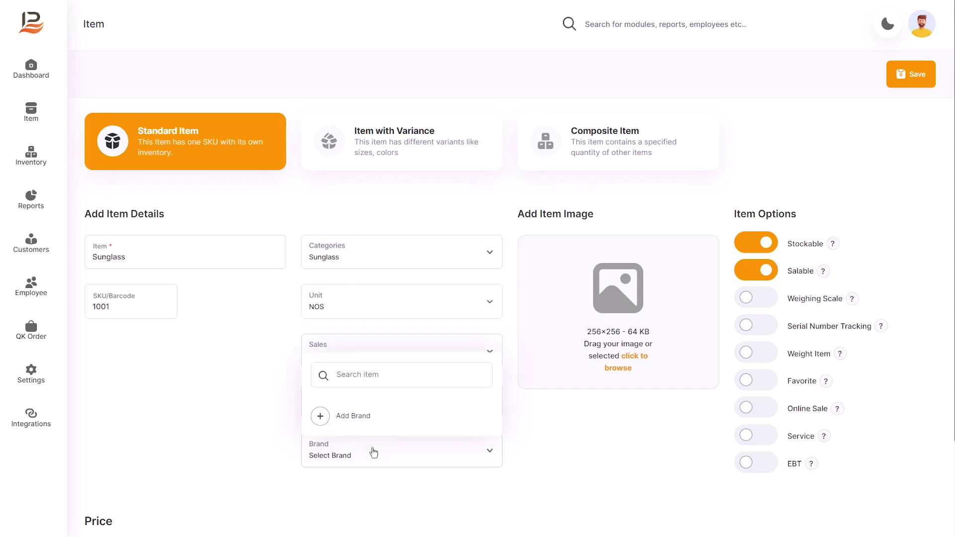
pyautogui.click(366, 423)
pyautogui.write('Ray-')
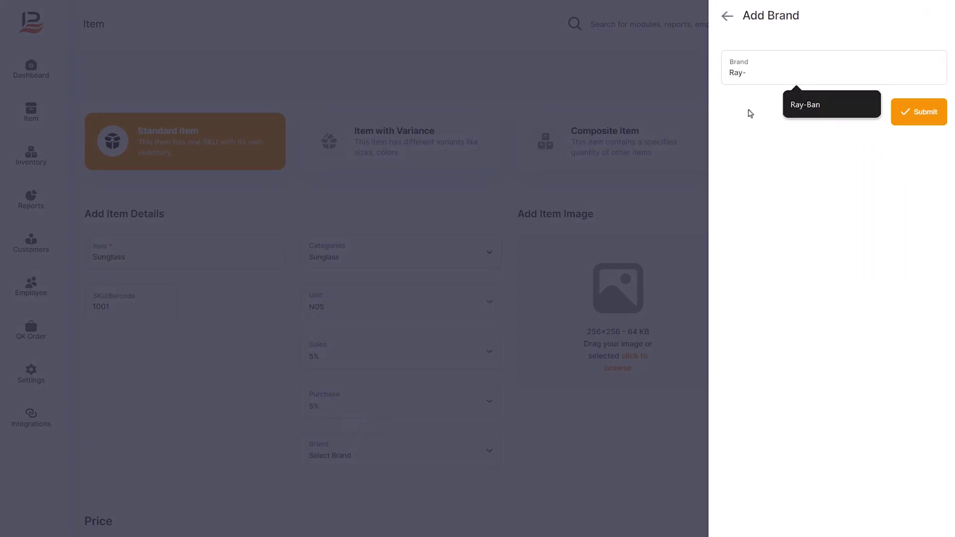
pyautogui.write('Ban')
pyautogui.click(919, 119)
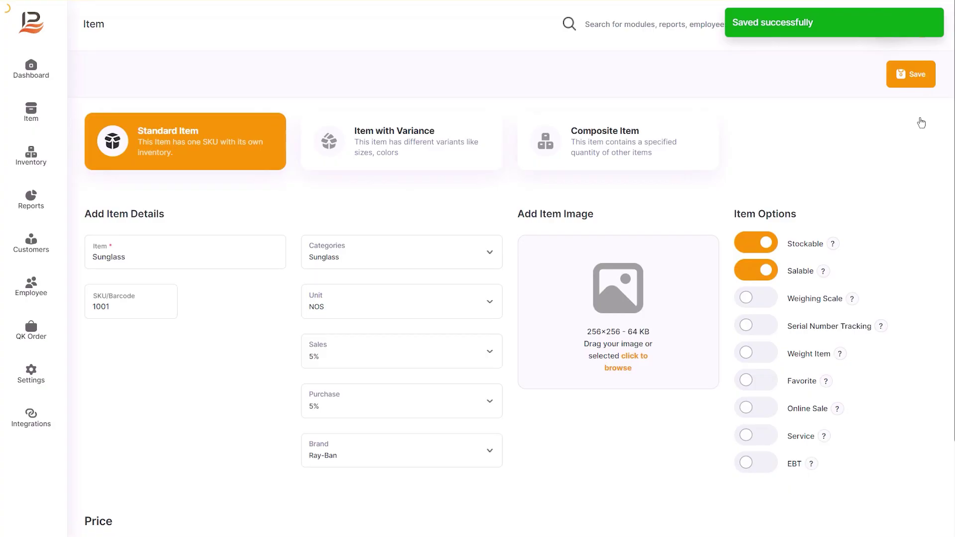
# Attach the Ray-Ban sunglasses image file to the item
pyautogui.click(619, 287)
pyautogui.click(293, 148)
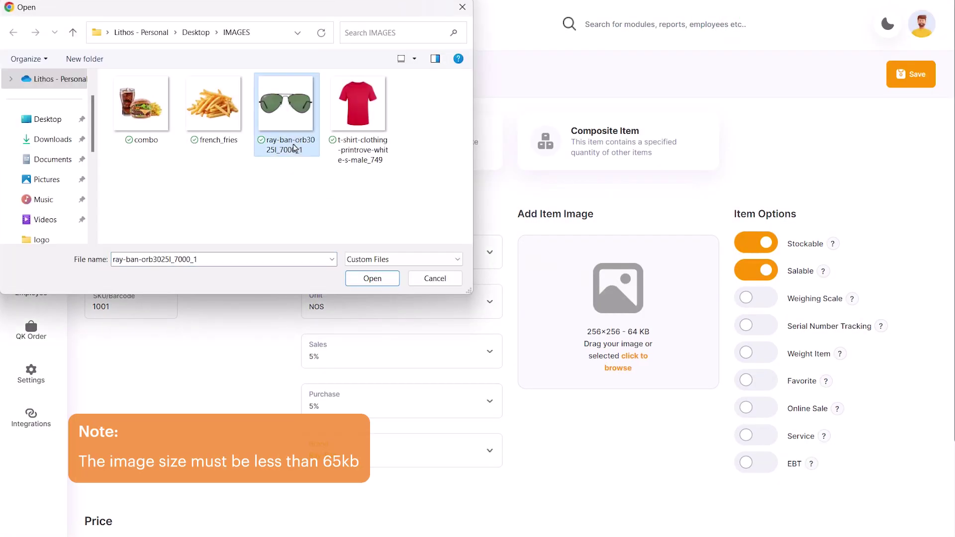
pyautogui.click(371, 278)
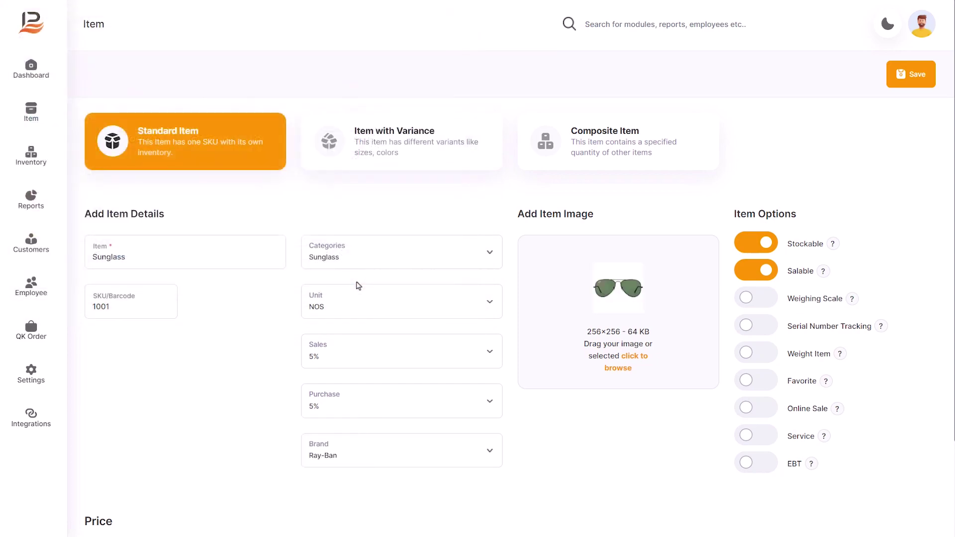
pyautogui.write('7000')
# Enter inventory cost 7000 and markup 60, giving a retail price of 11200
pyautogui.press('Tab')
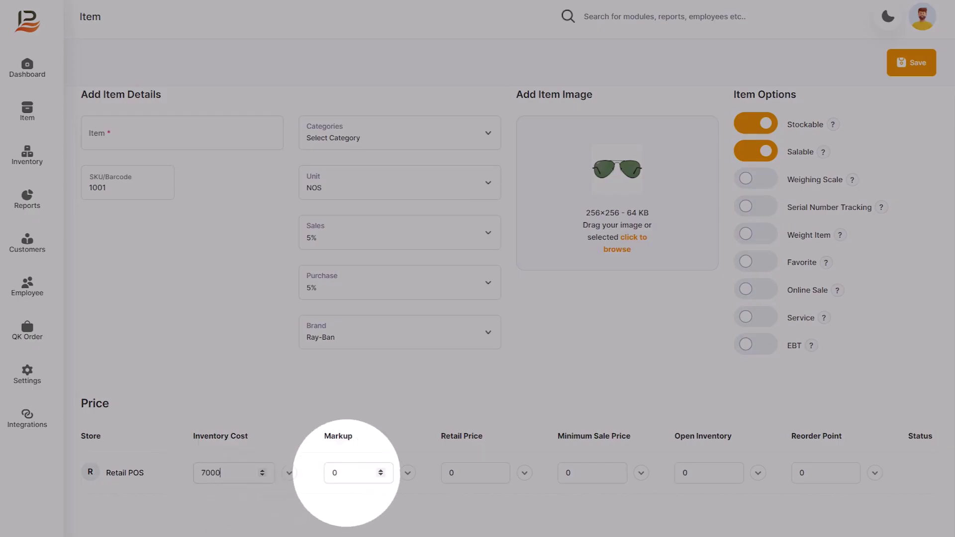
pyautogui.write('60')
pyautogui.press('Tab')
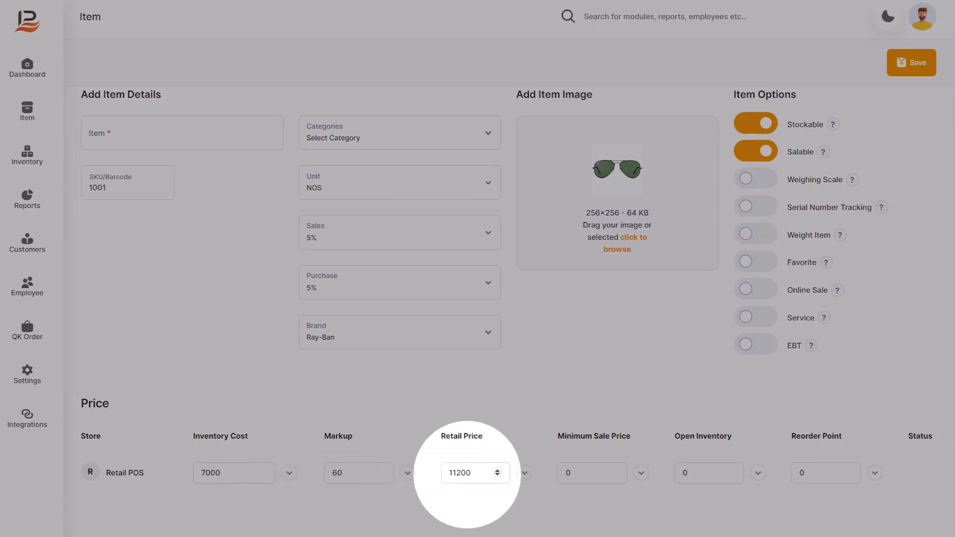
pyautogui.press('Tab')
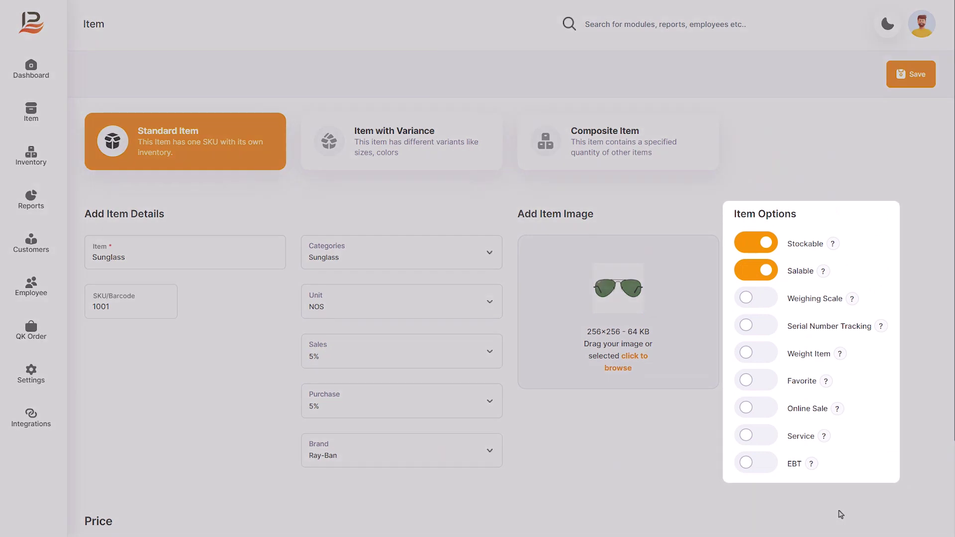
# Try the Stockable, Salable and Serial Number Tracking toggles, leaving only Stockable and Salable on
pyautogui.click(742, 241)
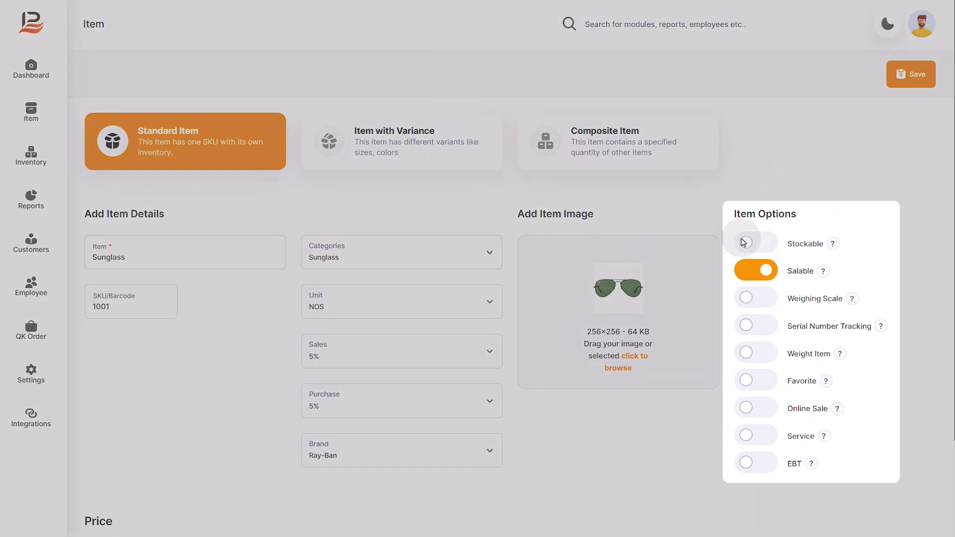
pyautogui.click(742, 242)
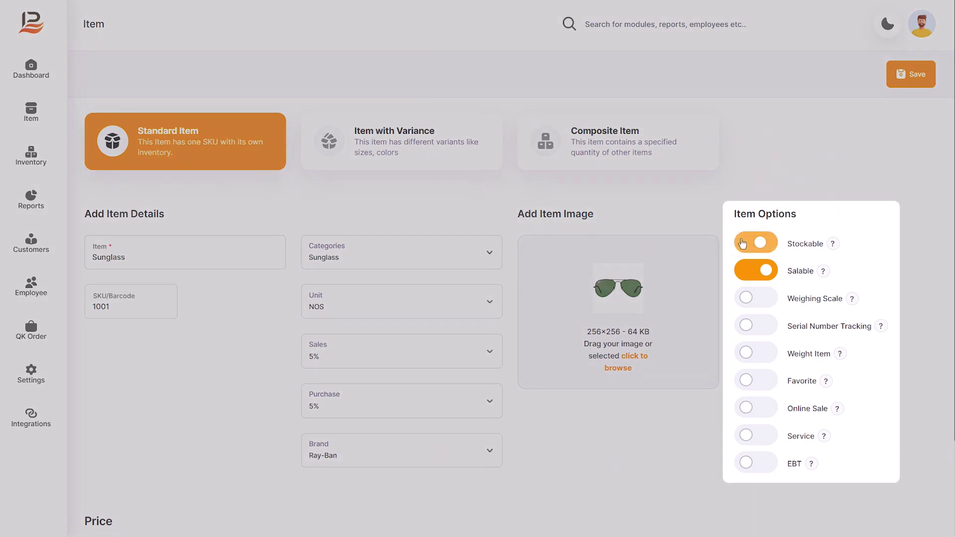
pyautogui.click(754, 275)
pyautogui.click(755, 274)
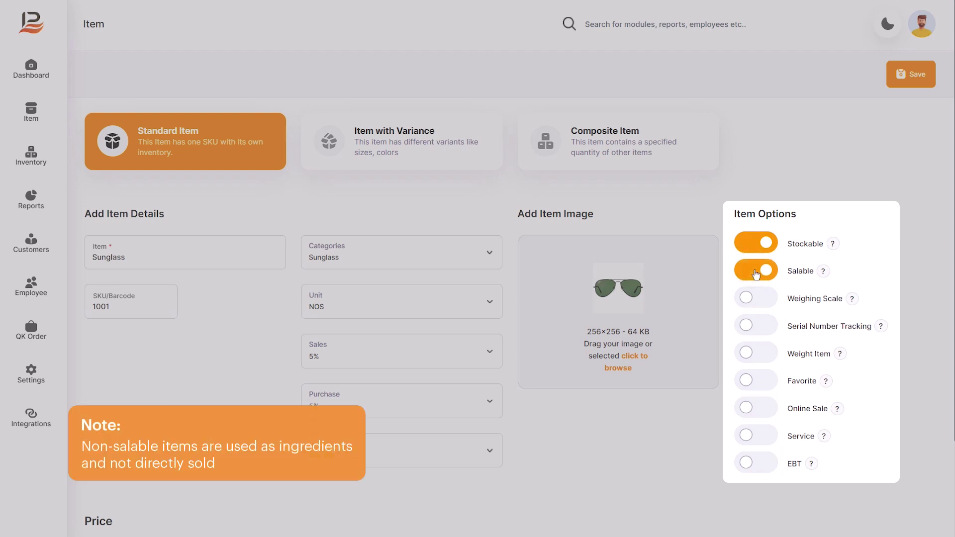
pyautogui.click(764, 329)
pyautogui.click(764, 329)
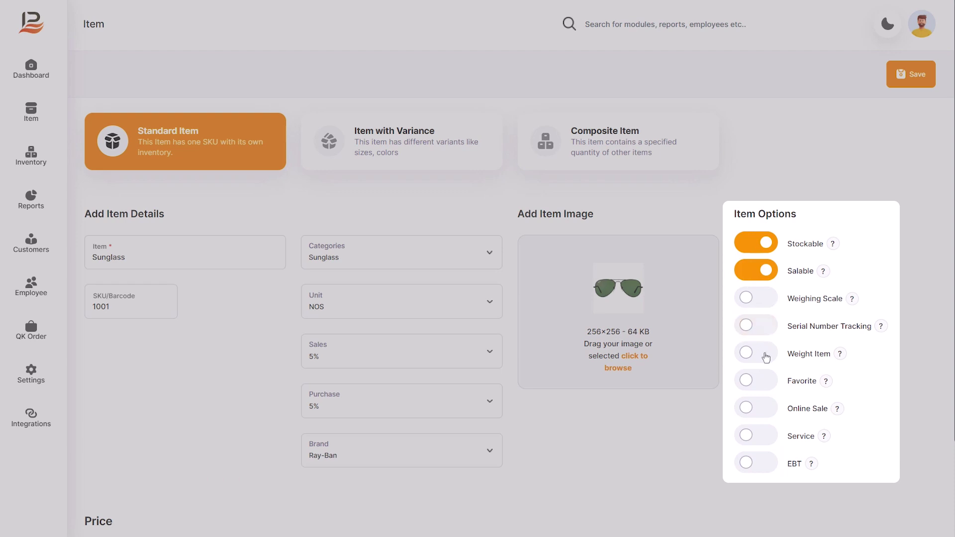
# Try Favorite, Online Sale and Service, leave them off, and save the item
pyautogui.click(765, 380)
pyautogui.click(767, 382)
pyautogui.click(766, 411)
pyautogui.click(766, 411)
pyautogui.click(765, 439)
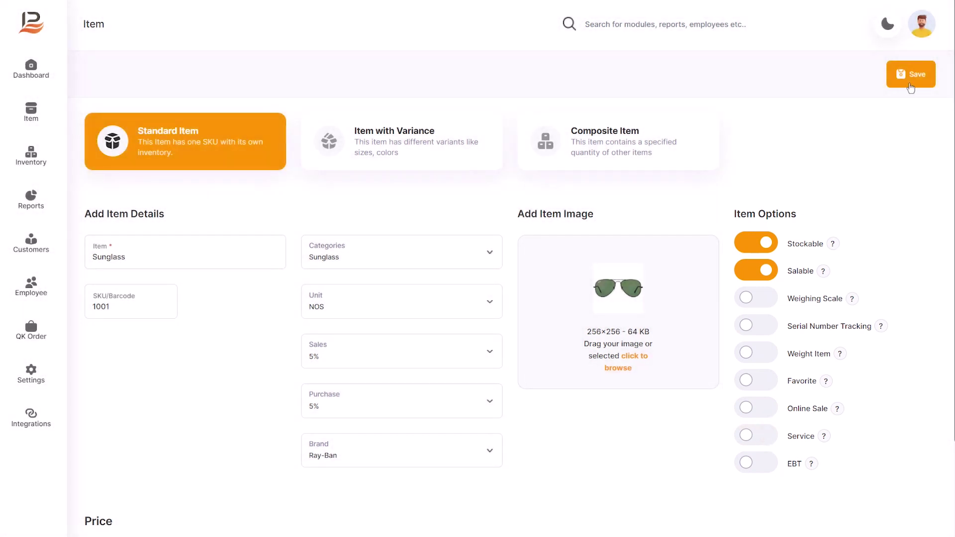
pyautogui.click(910, 74)
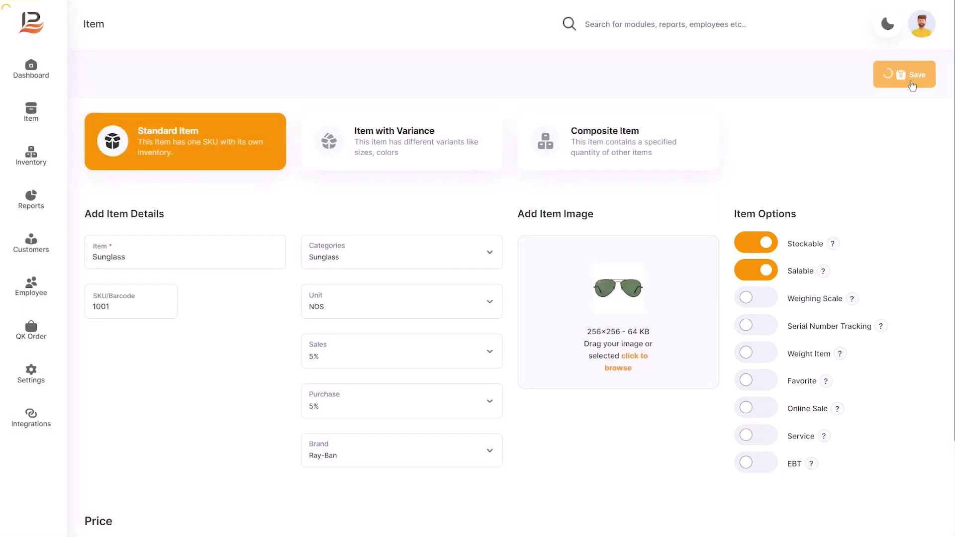